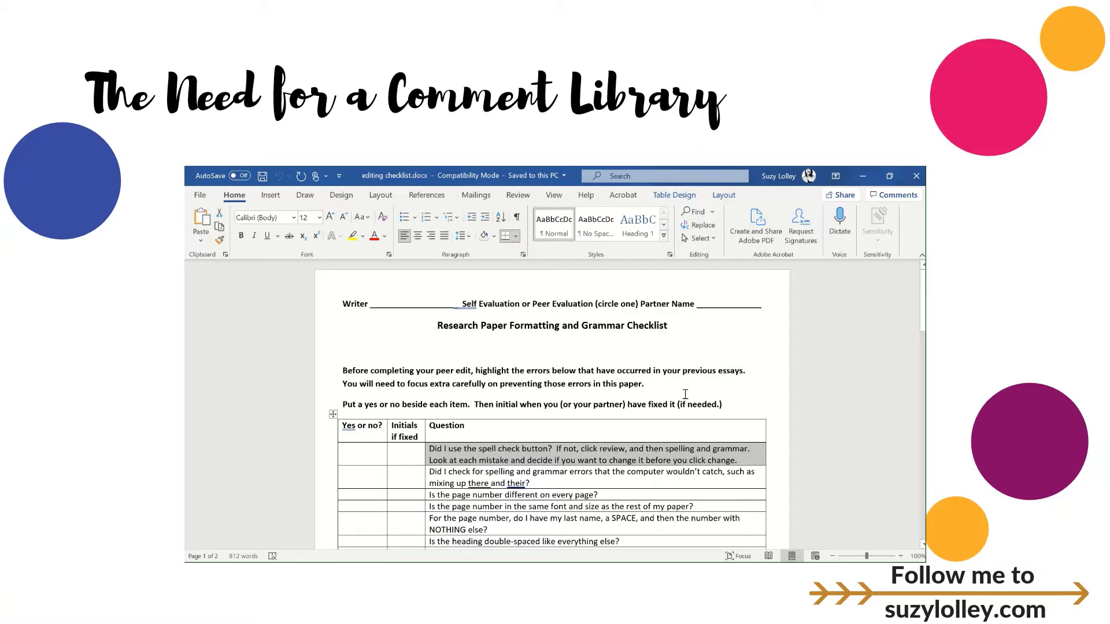
scroll(502, 445, "down", 5)
scroll(501, 445, "down", 2)
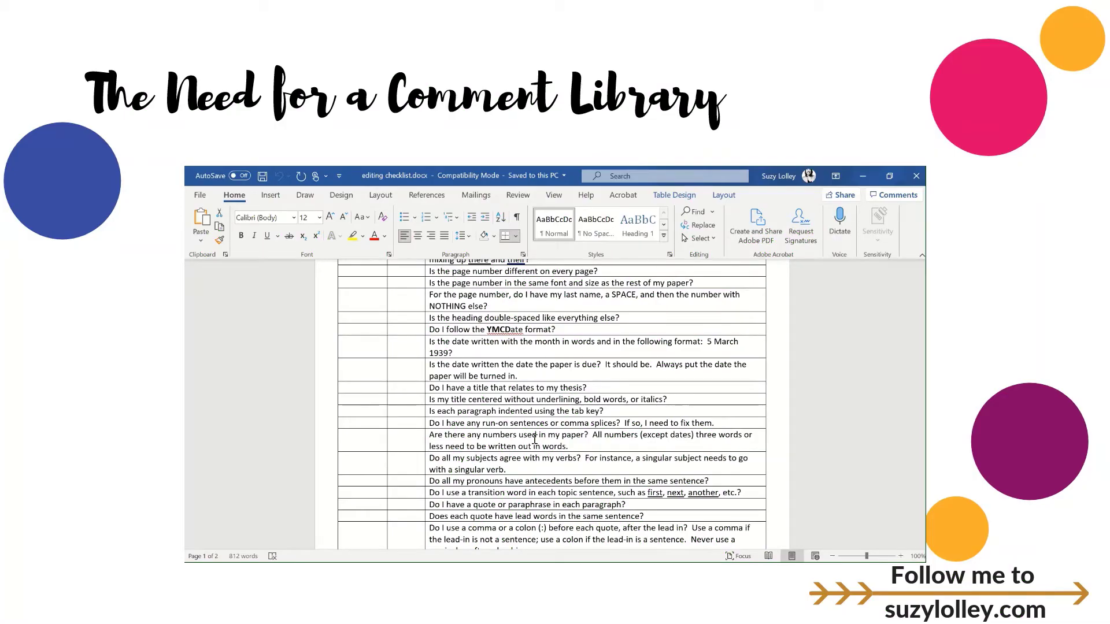
scroll(555, 377, "up", 6)
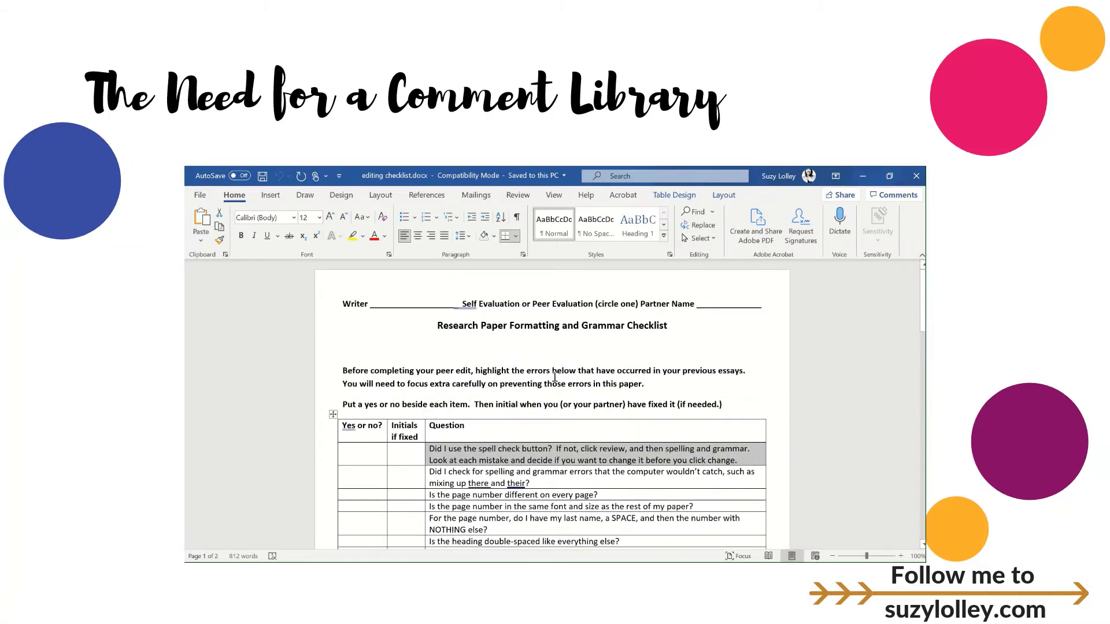
scroll(517, 402, "down", 1)
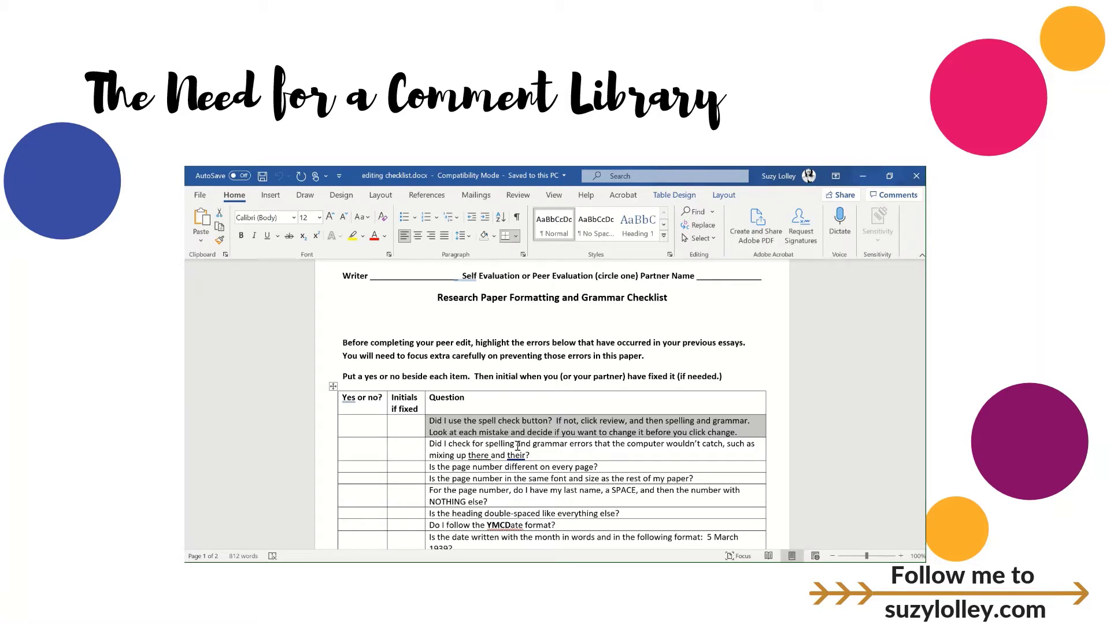
scroll(517, 445, "down", 3)
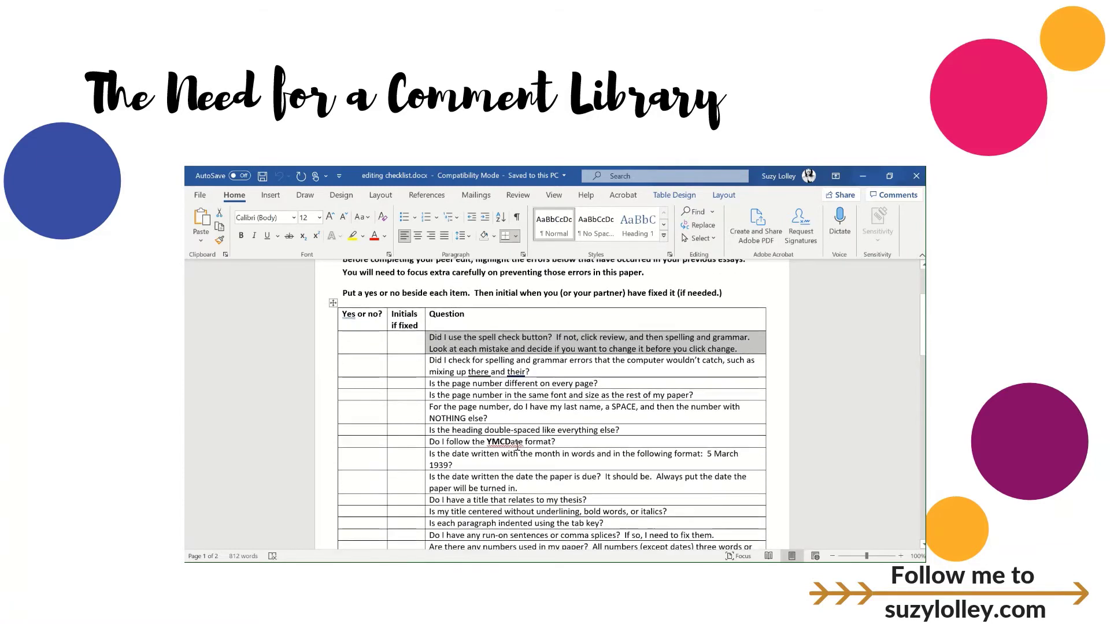
scroll(517, 443, "down", 5)
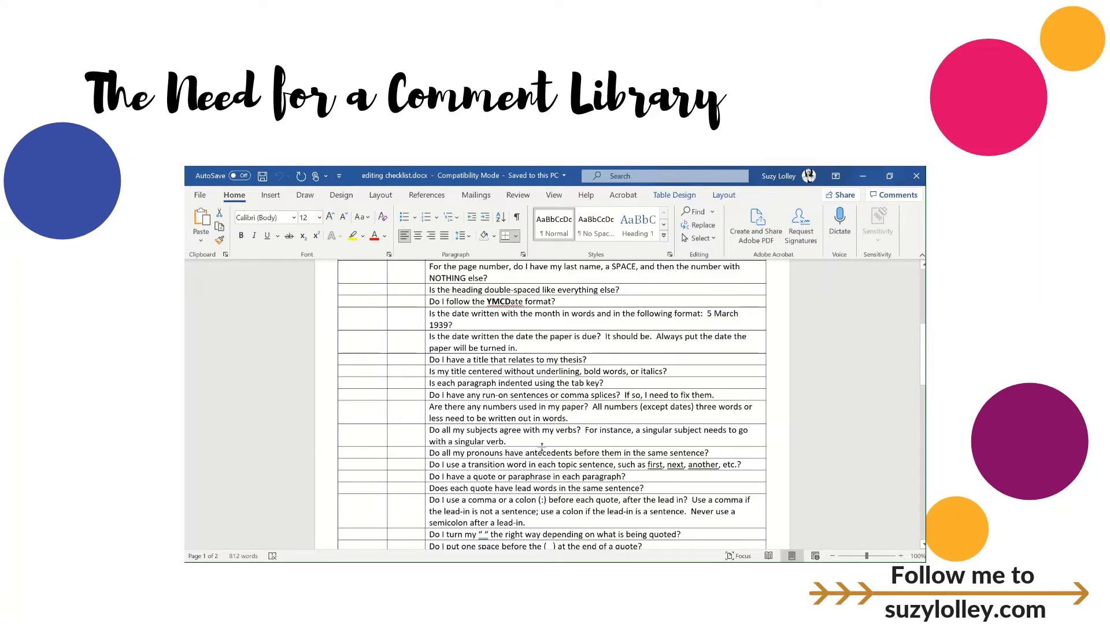
mouse_move(491, 183)
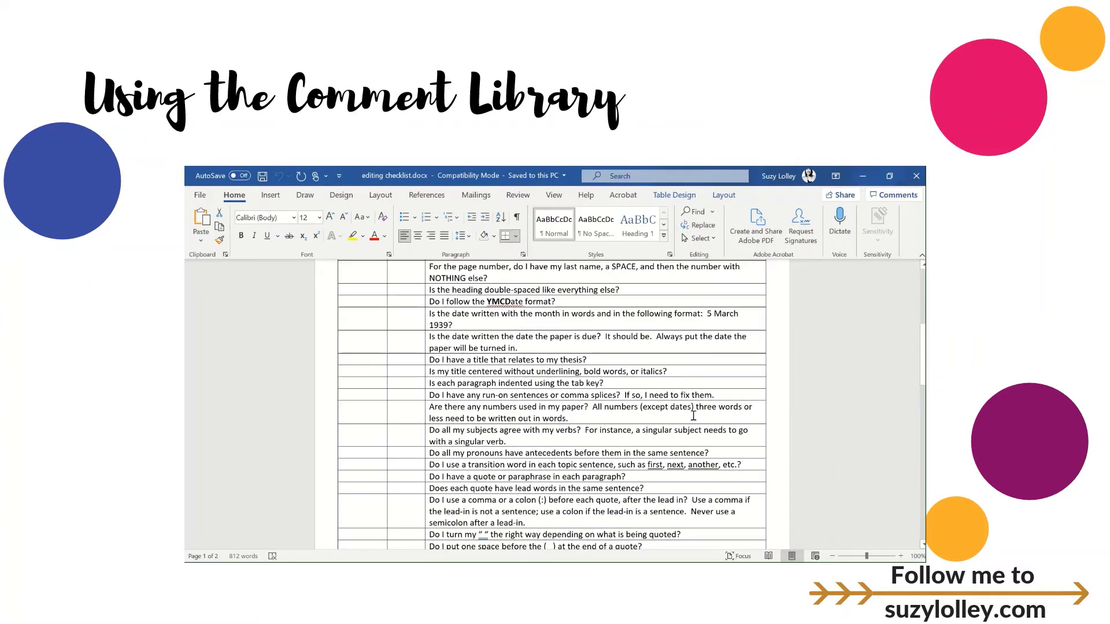
Copy the first Word checklist question about spell check, then return to the Canvas course.
scroll(693, 416, "up", 5)
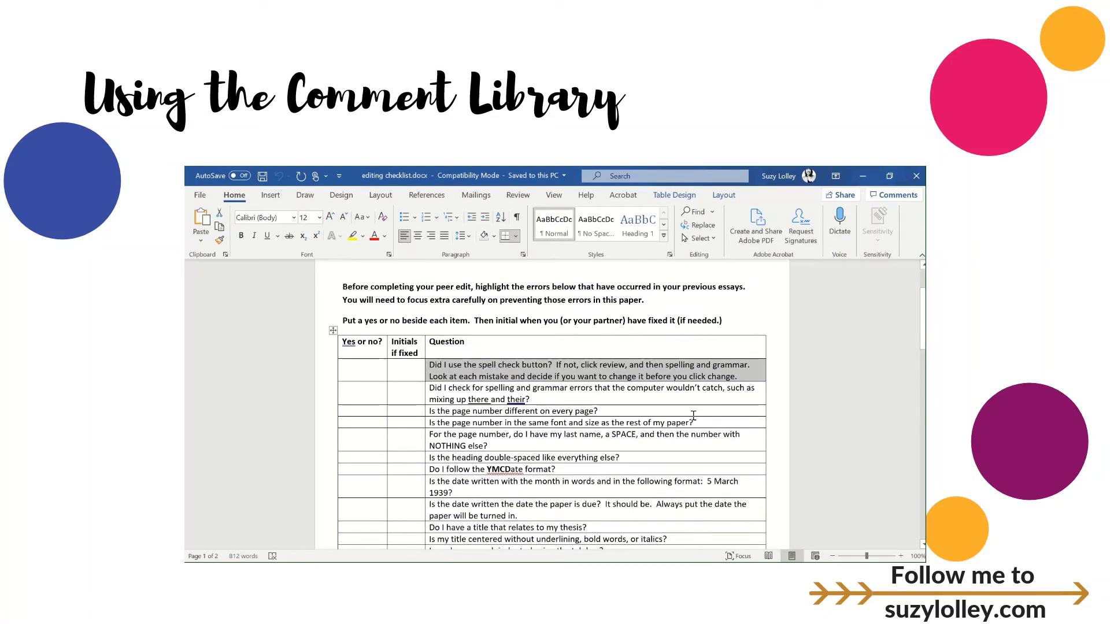
triple_click(478, 378)
key("ctrl+c")
scroll(478, 379, "down", 3)
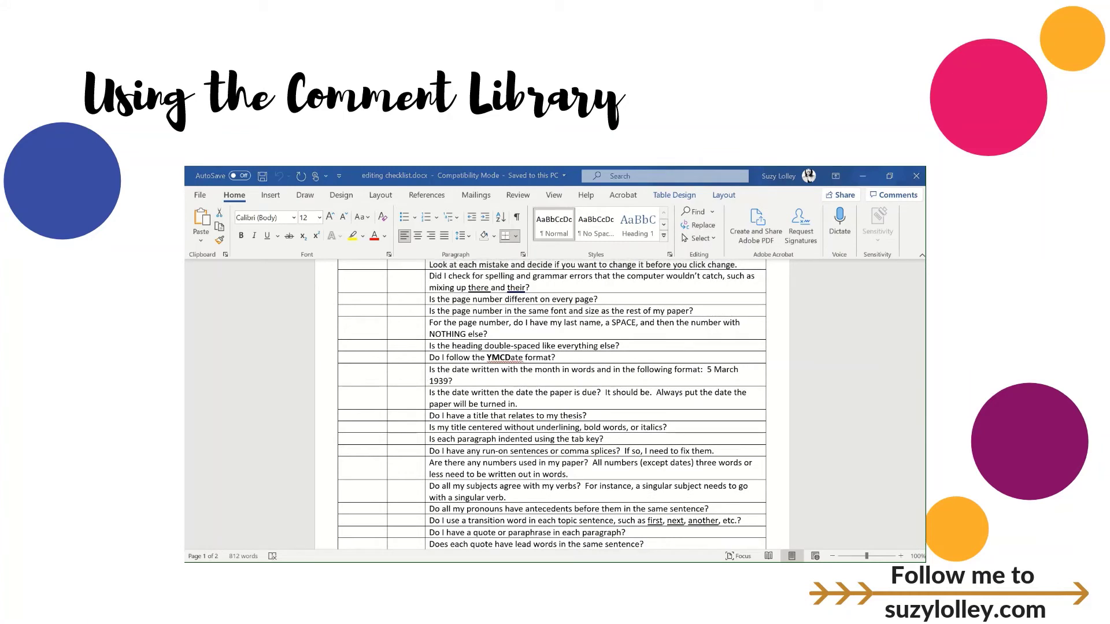
key("alt+Tab")
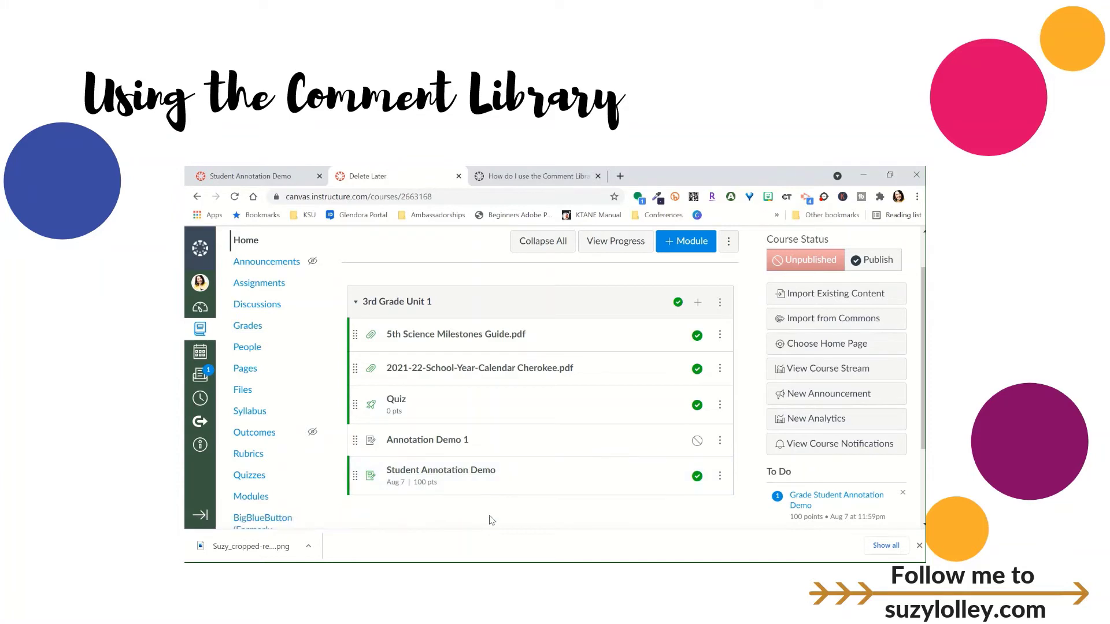
Open Student Annotation Demo in SpeedGrader and place the cursor in the Add a Comment box.
left_click(455, 472)
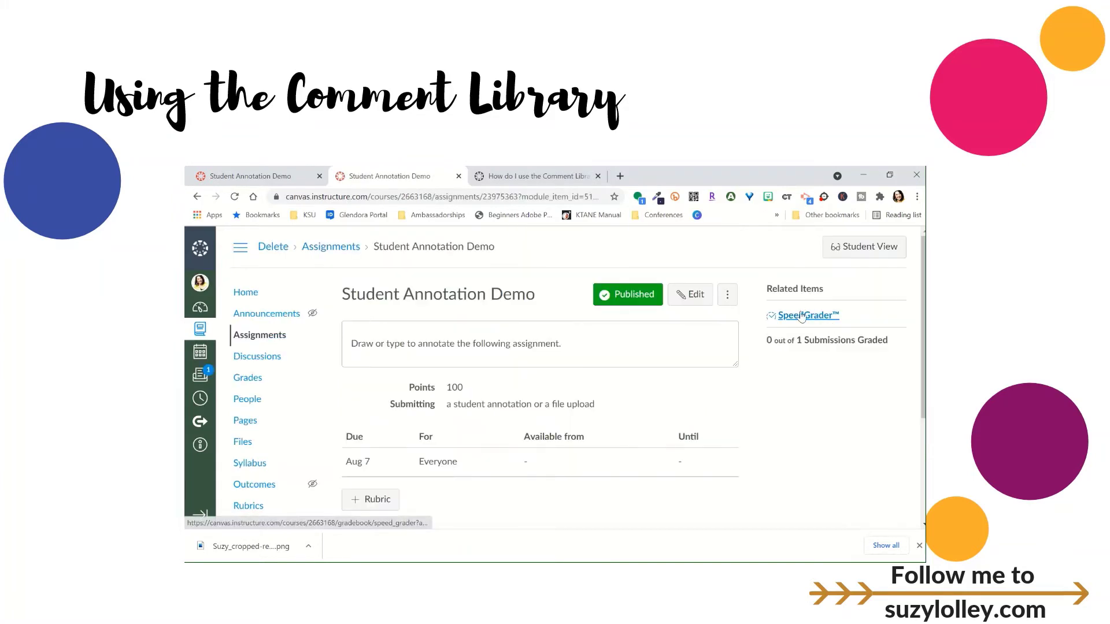
left_click(802, 316)
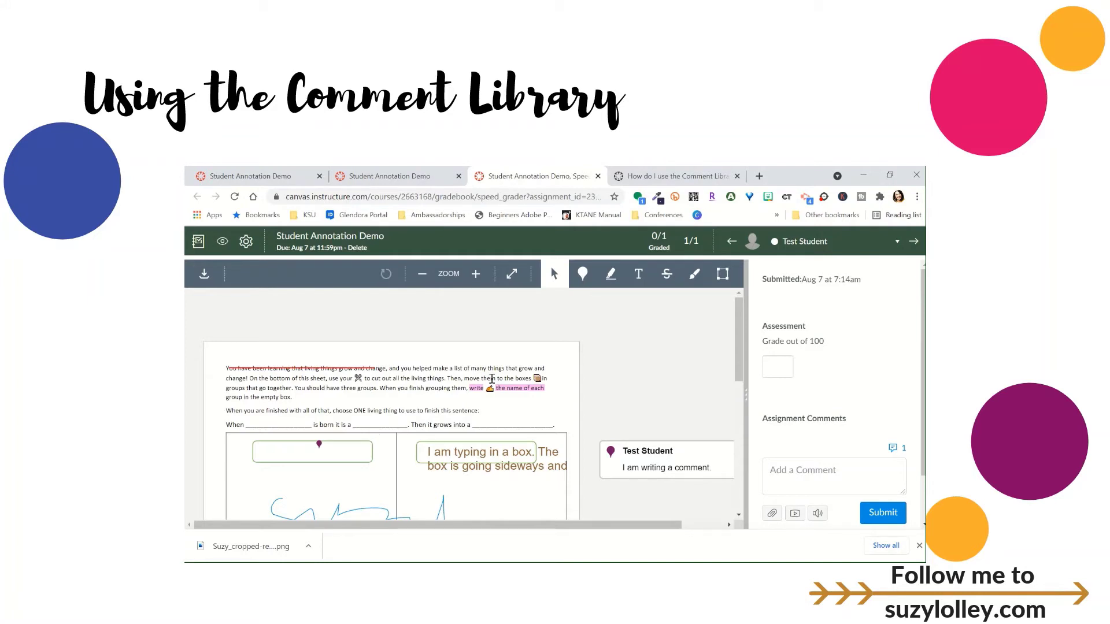
left_click(793, 474)
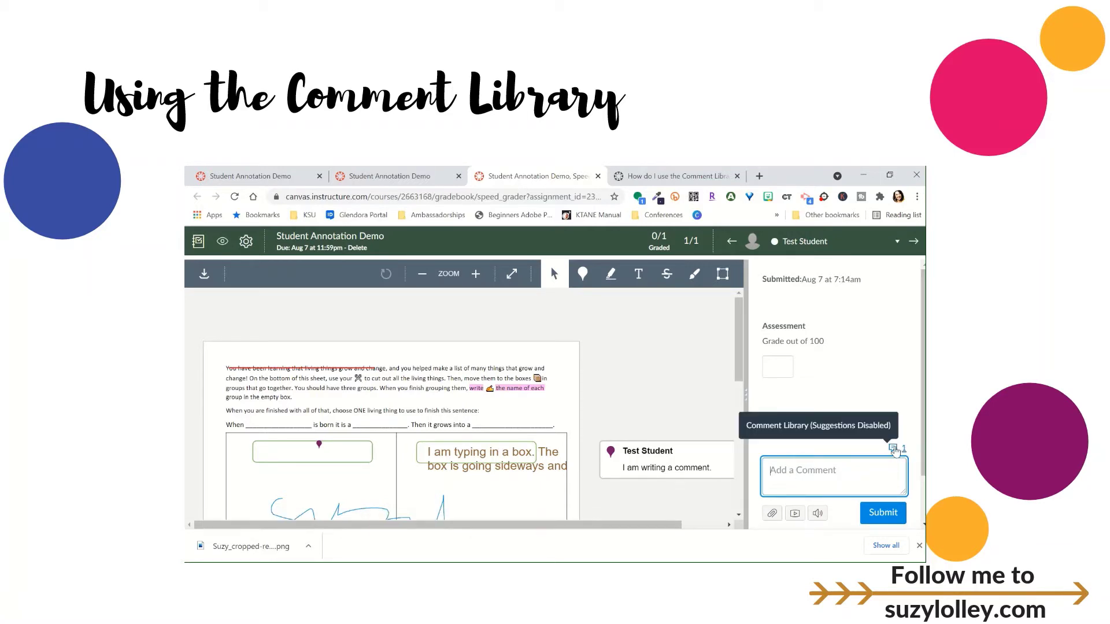
Open the Comment Library, test-paste the copied checklist question, then delete it.
left_click(894, 449)
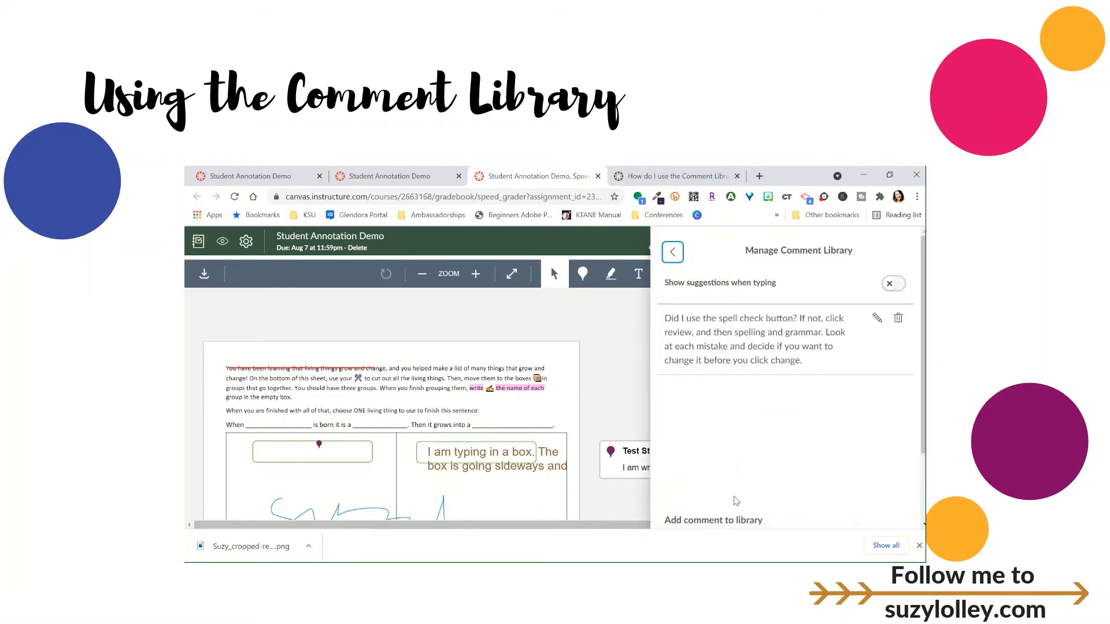
scroll(755, 440, "down", 3)
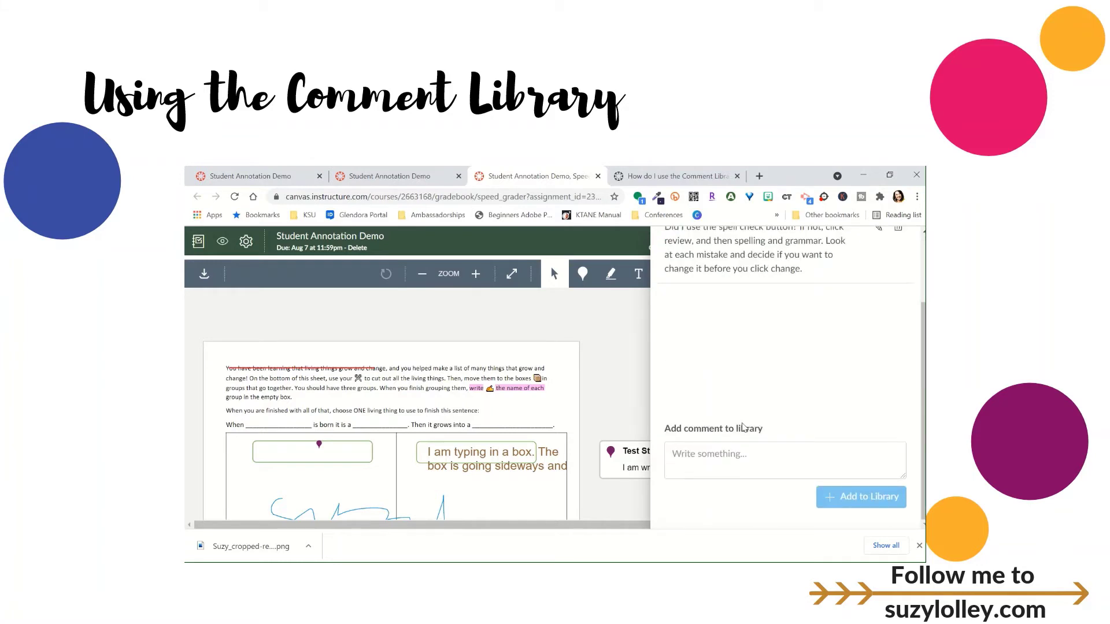
left_click(709, 461)
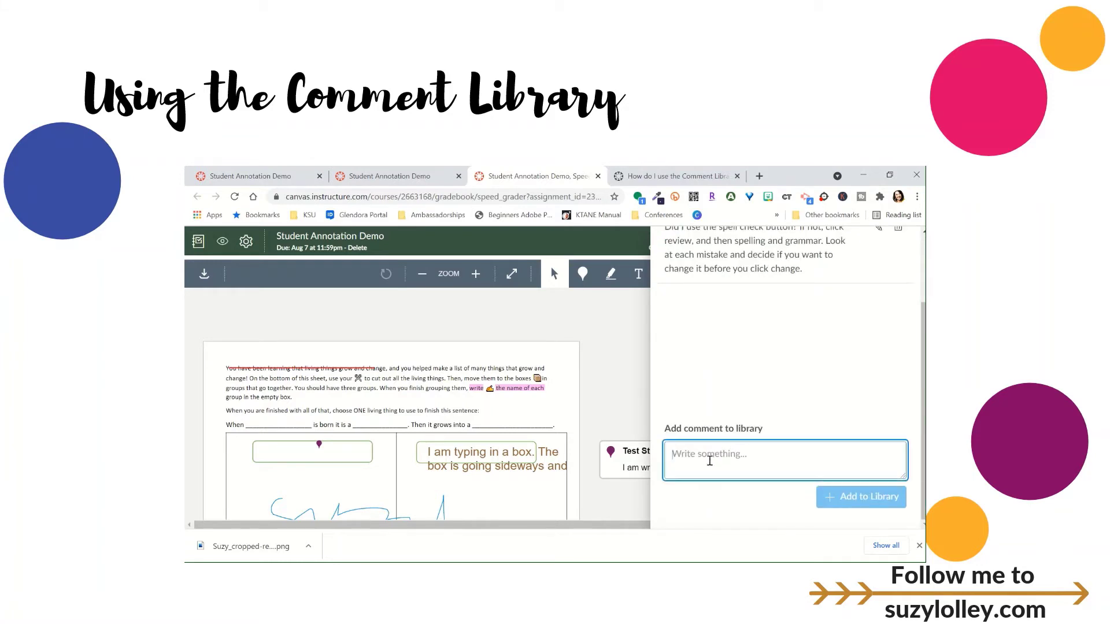
key("ctrl+v")
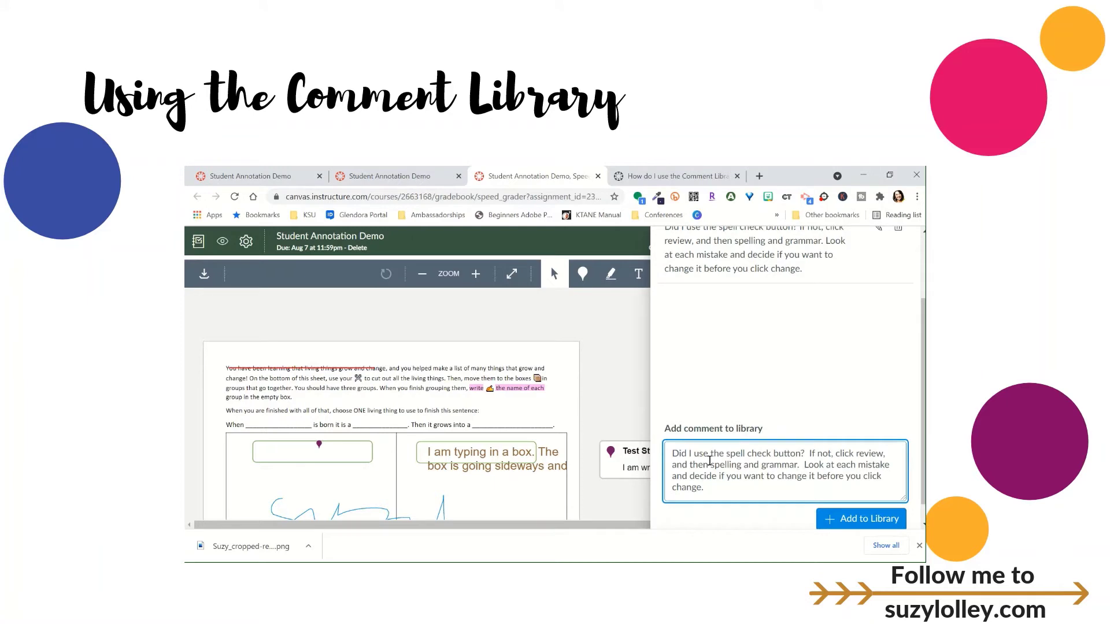
left_click_drag(718, 492, 665, 449)
key("BackSpace")
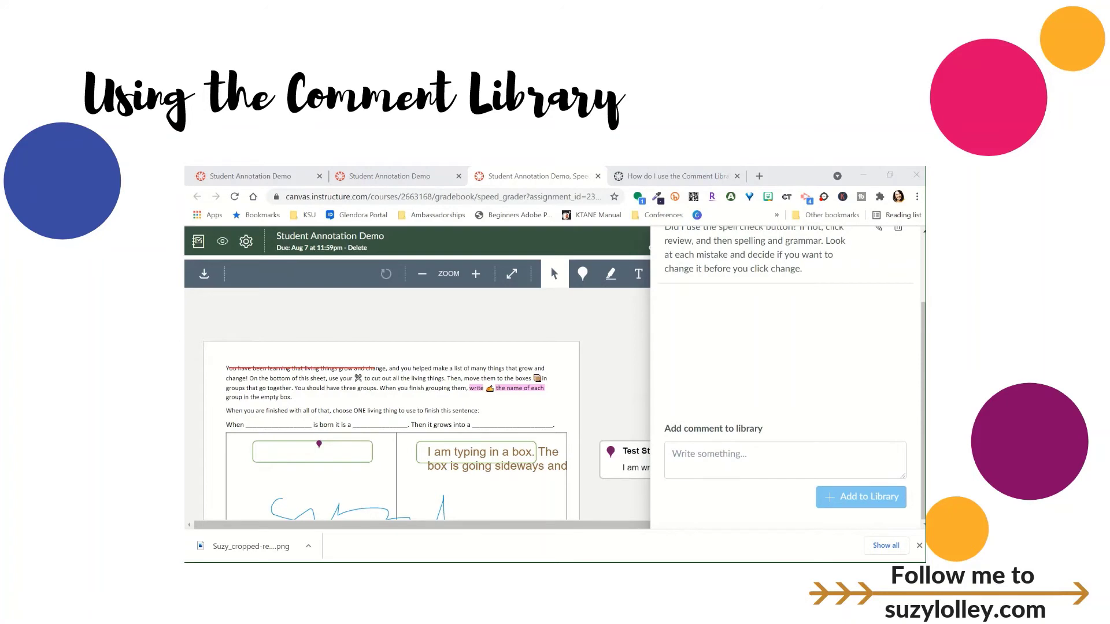
Copy the spelling-and-grammar errors question from Word for the library's new comment box.
key("alt+Tab")
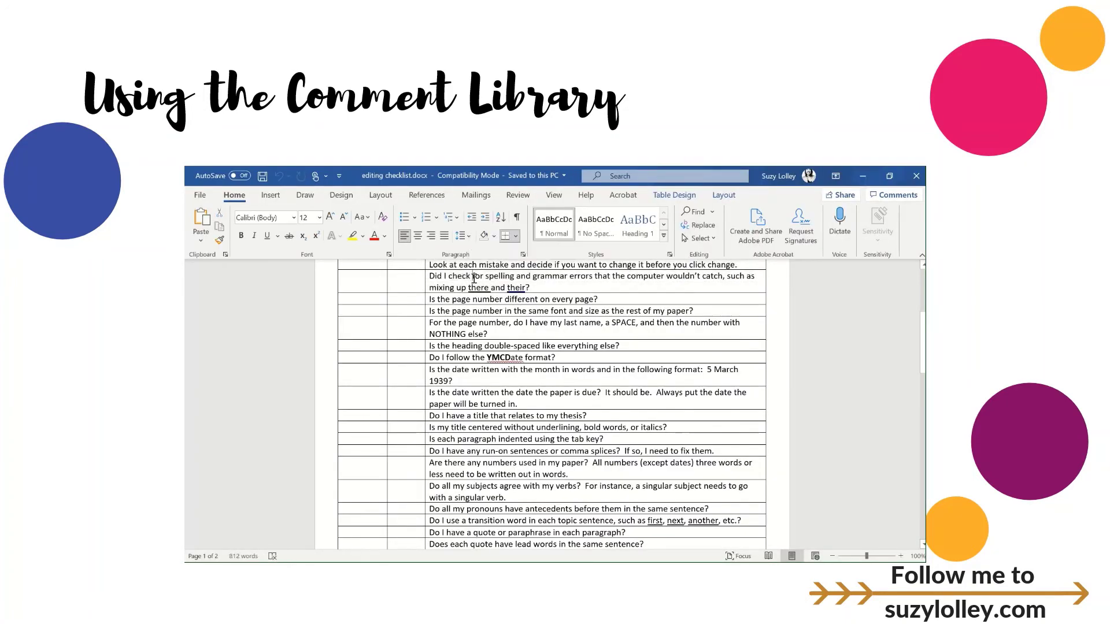
triple_click(474, 279)
key("ctrl+c")
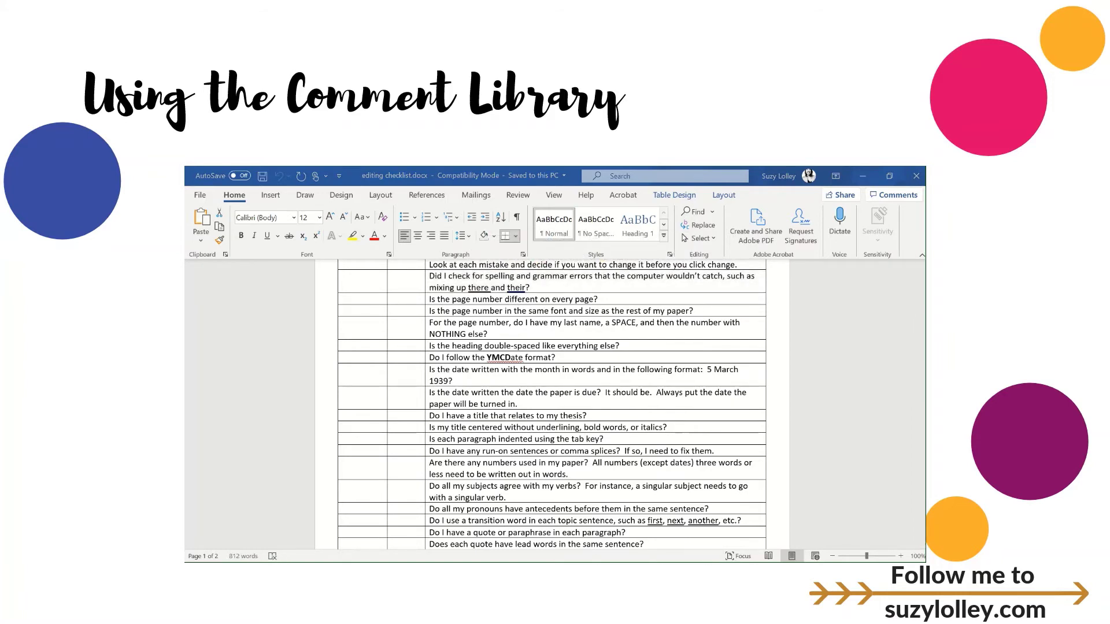
key("alt+Tab")
left_click(779, 441)
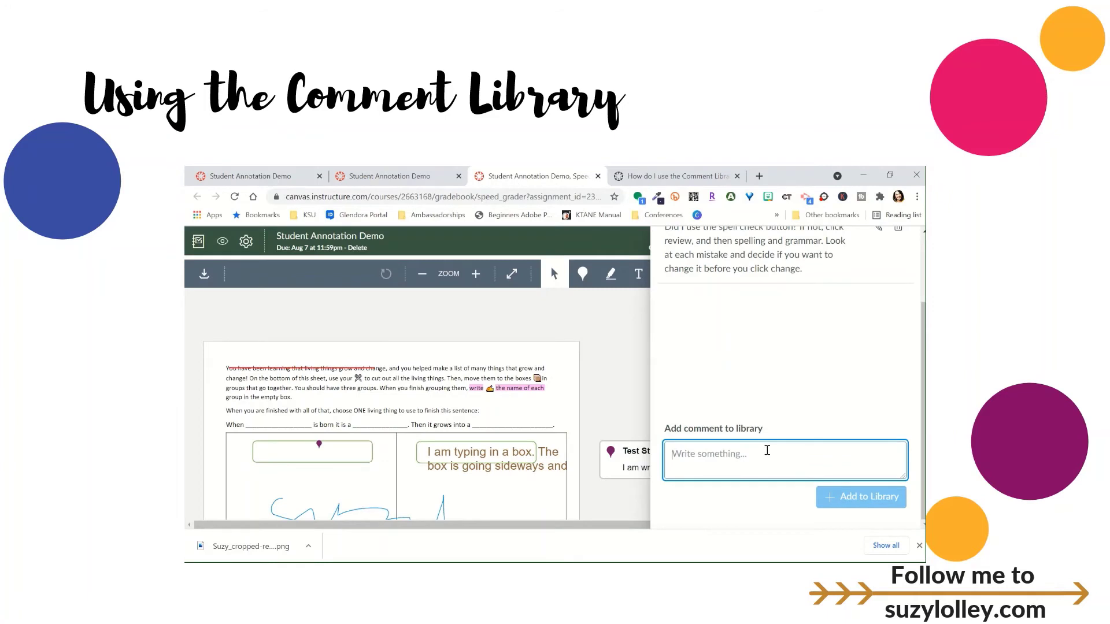
Save the spelling-and-grammar question to the library and enable 'Show suggestions when typing'.
key("ctrl+v")
left_click(843, 507)
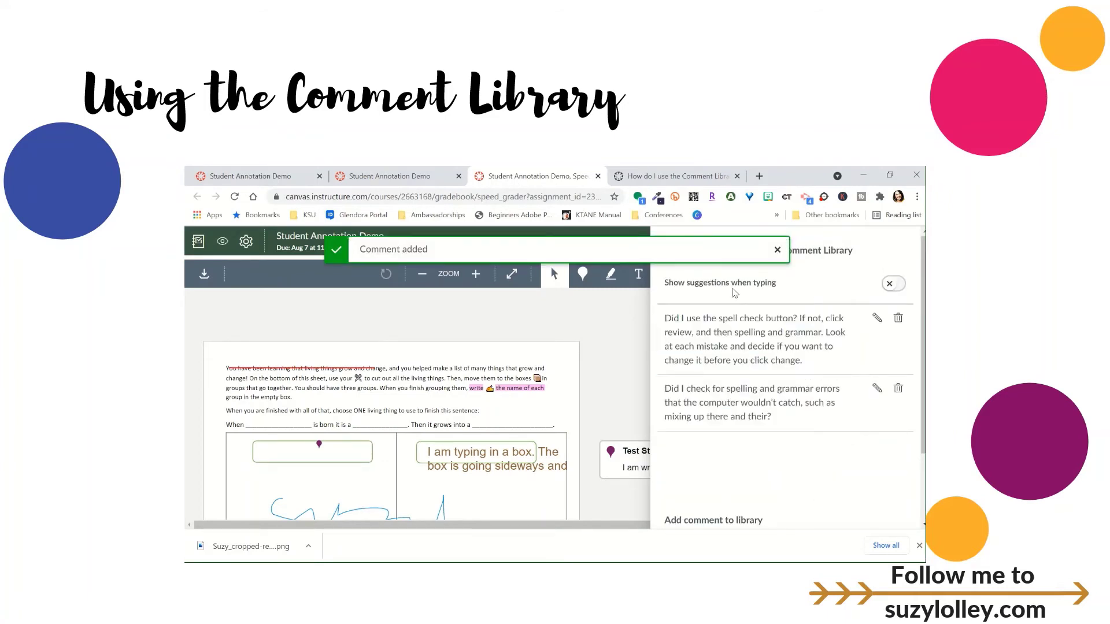
left_click(777, 251)
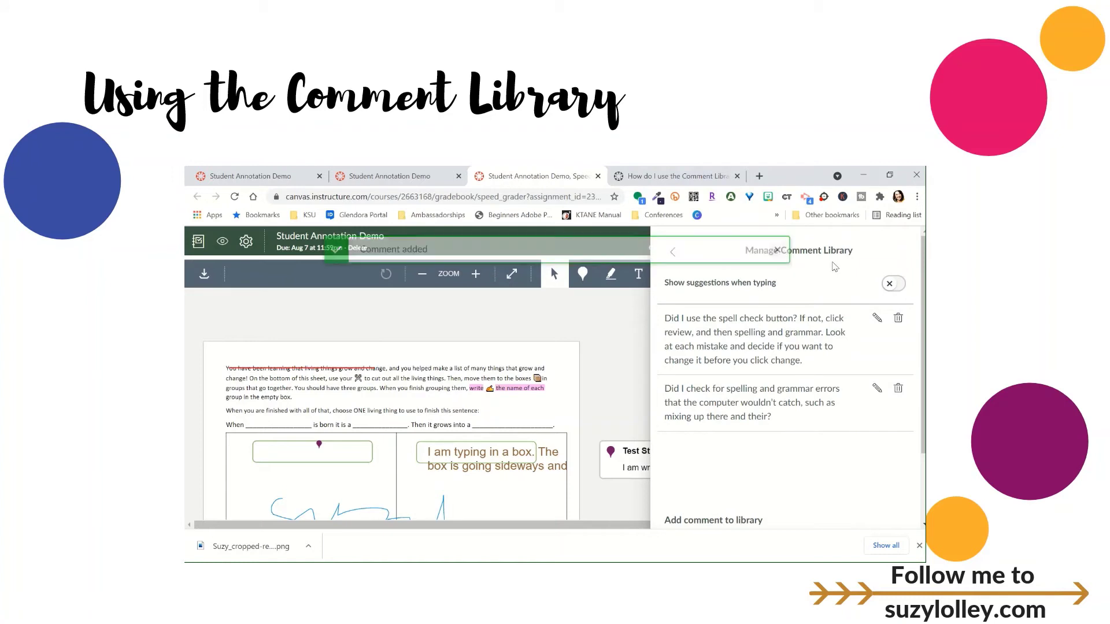
left_click(894, 283)
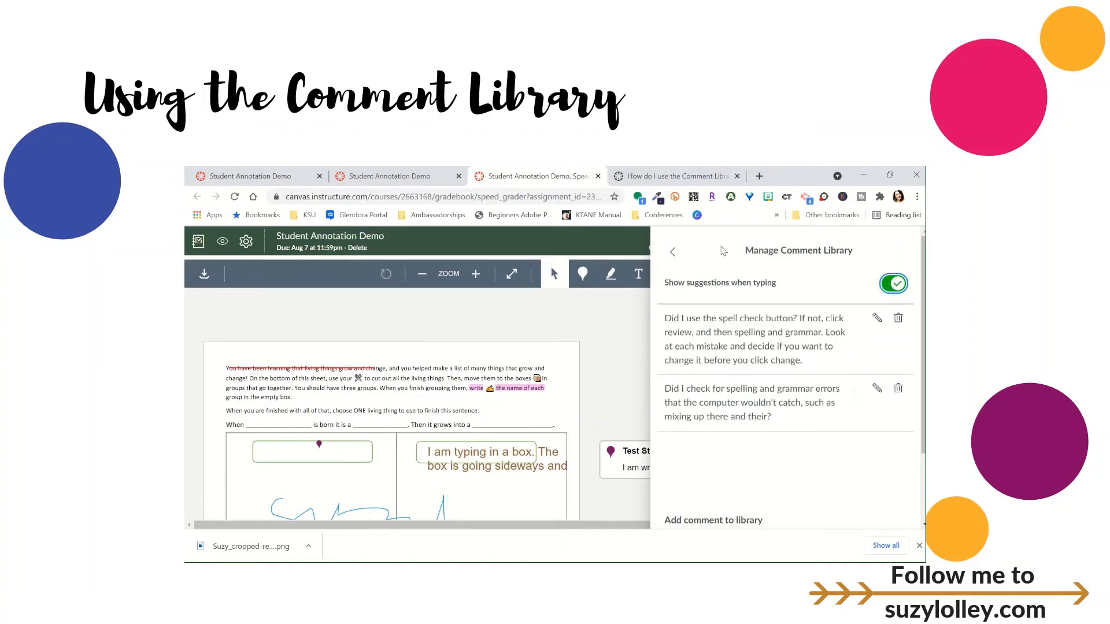
left_click(674, 255)
Type 'spelling', insert the spelling-and-grammar library suggestion, and submit it to the student.
left_click(788, 470)
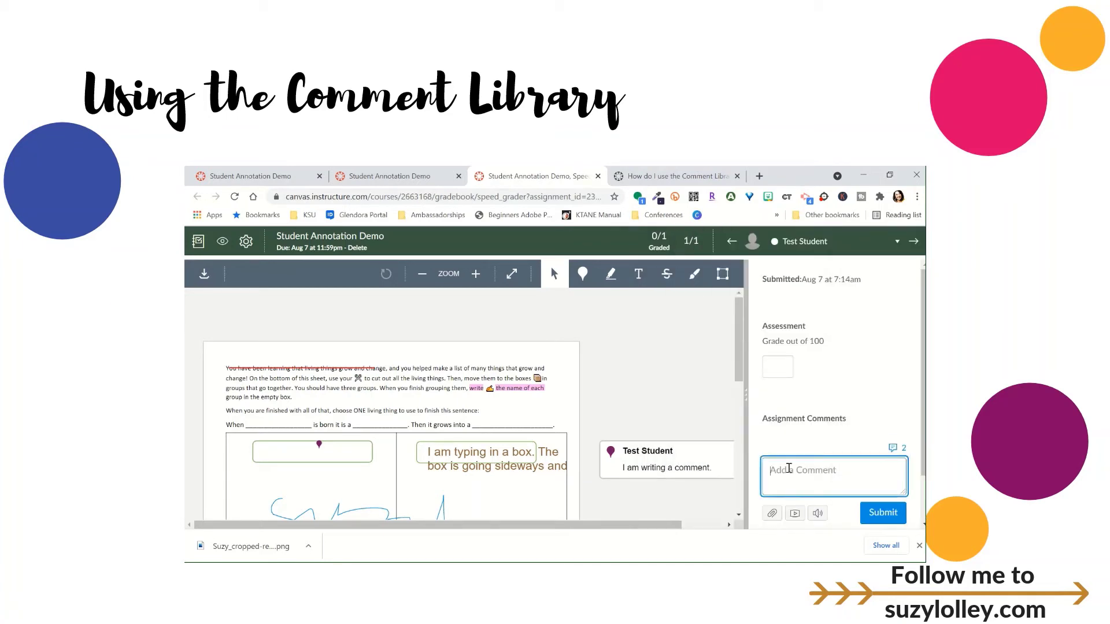
type("spelling")
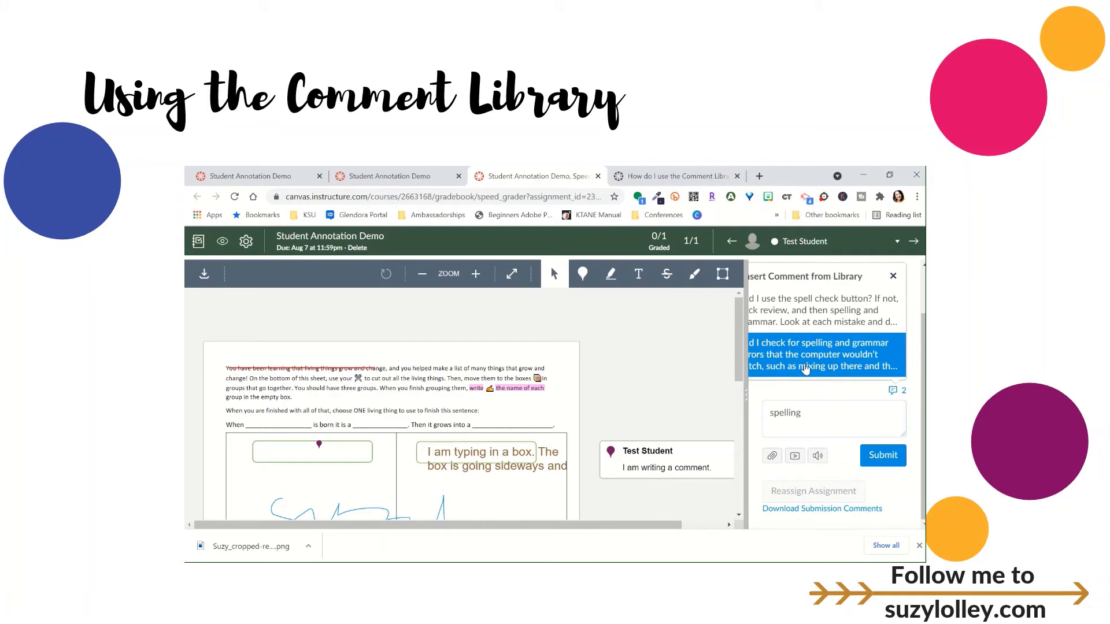
left_click(805, 368)
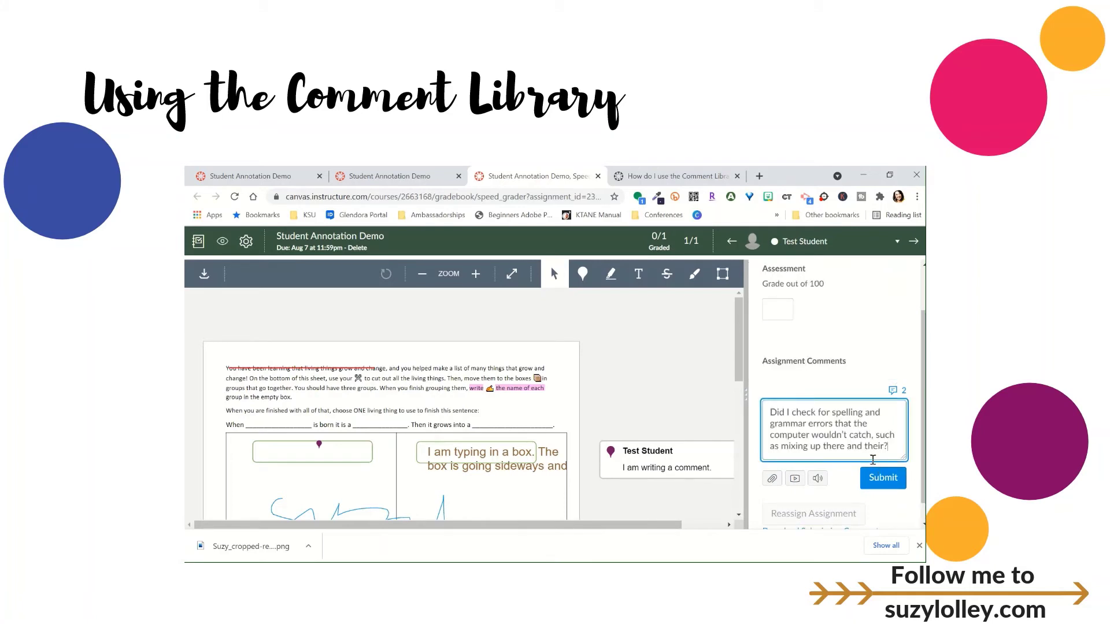
left_click(888, 481)
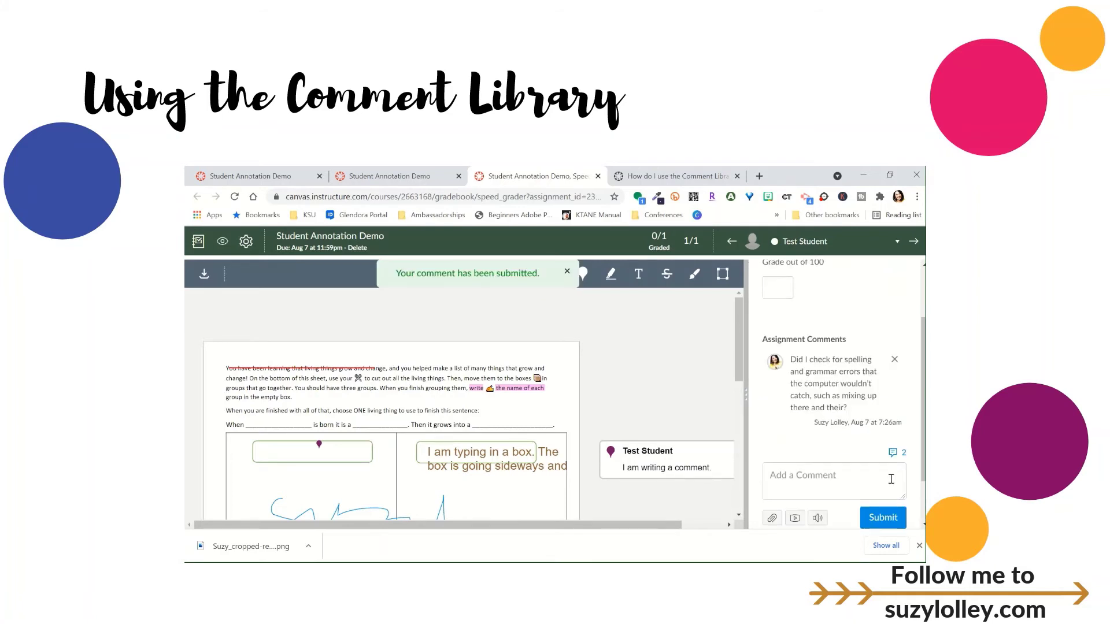
scroll(891, 479, "down", 1)
scroll(820, 373, "up", 3)
scroll(869, 443, "down", 3)
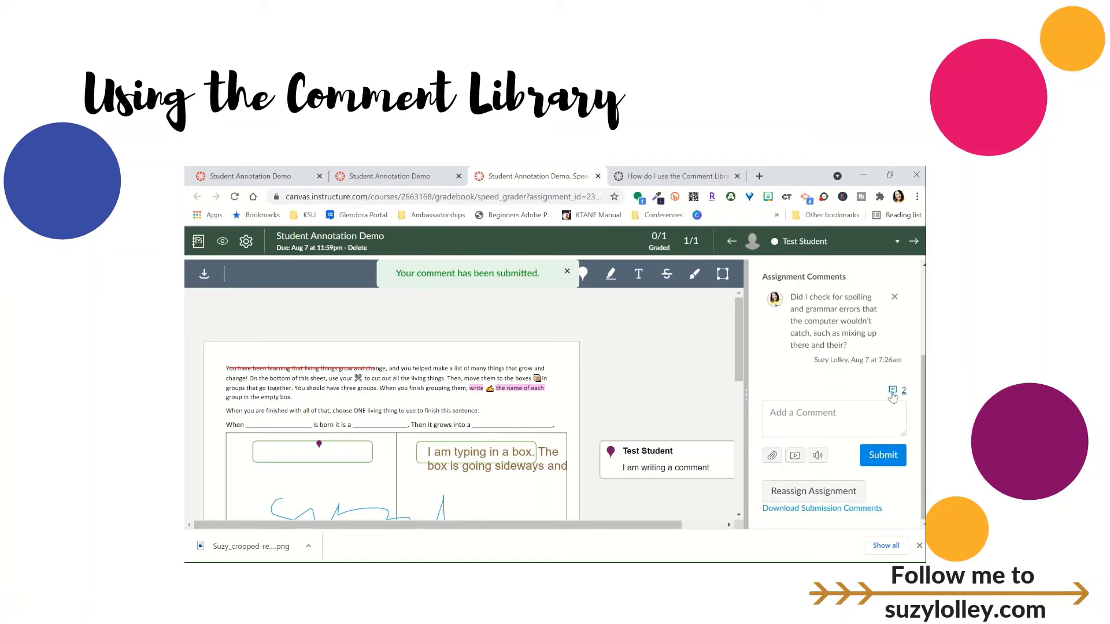
Add 'I am typing a new comment I want to save.' to the comment library.
left_click(893, 391)
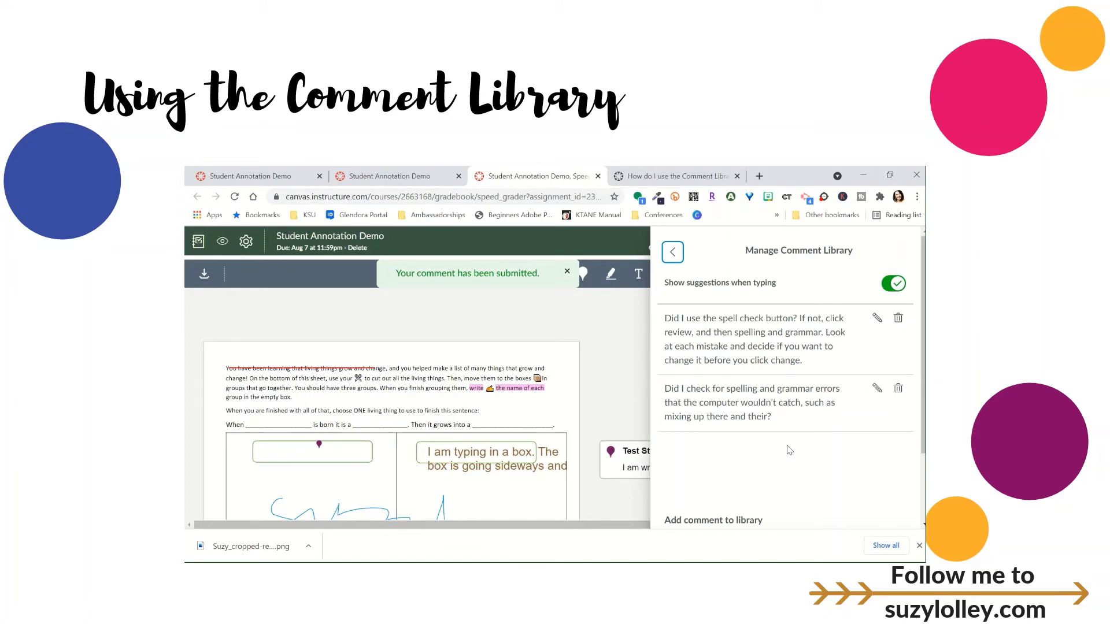
scroll(791, 442, "down", 2)
left_click(709, 463)
type("I am typin")
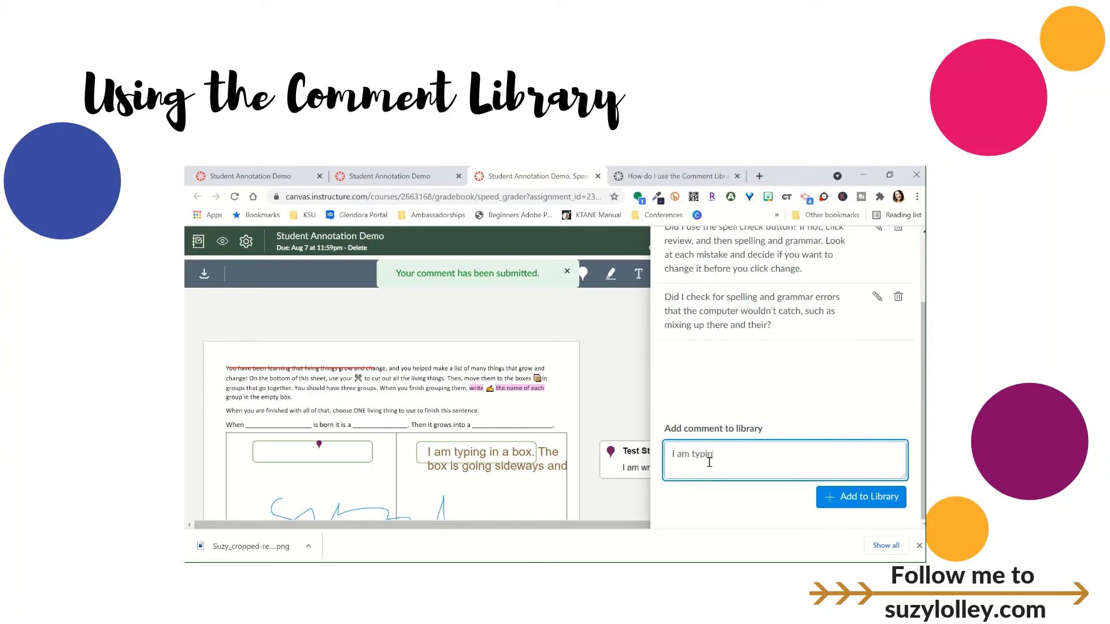
type("g a new comment I want to save.")
left_click(845, 498)
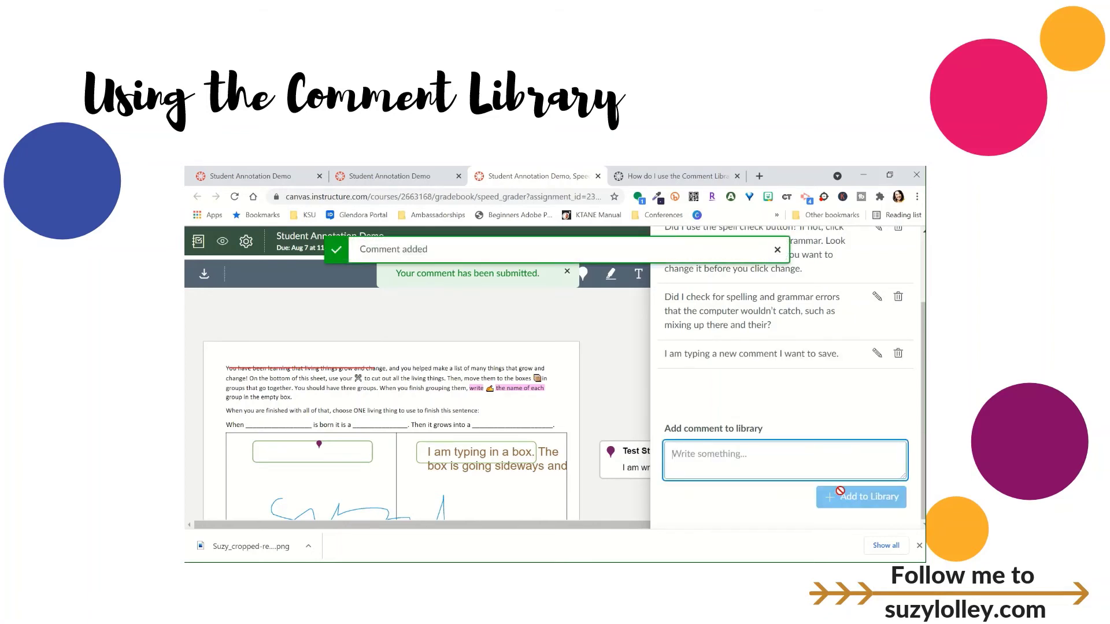
left_click(777, 250)
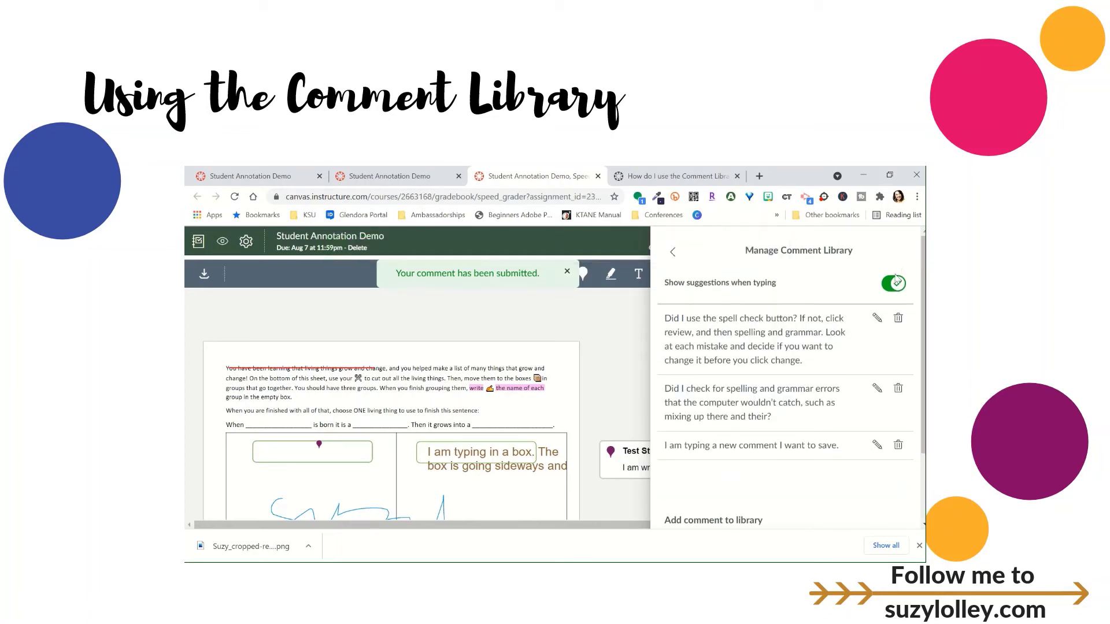
left_click(673, 254)
Type 's', insert the 'I am typing a new comment I want to save.' suggestion, and submit it.
left_click(782, 410)
type("save")
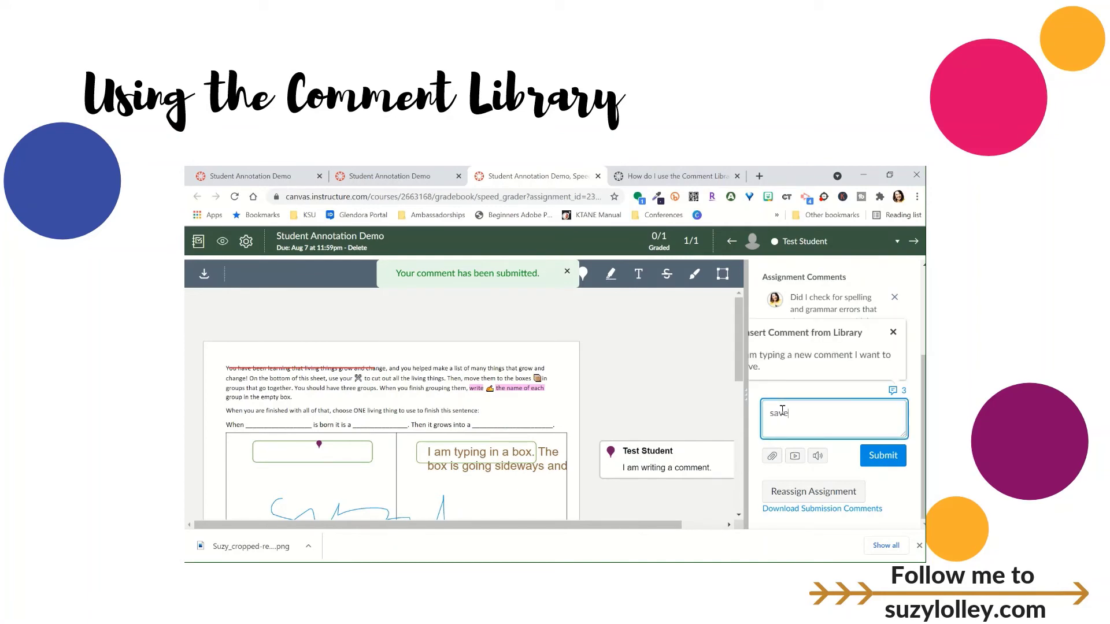
left_click(820, 357)
left_click(883, 456)
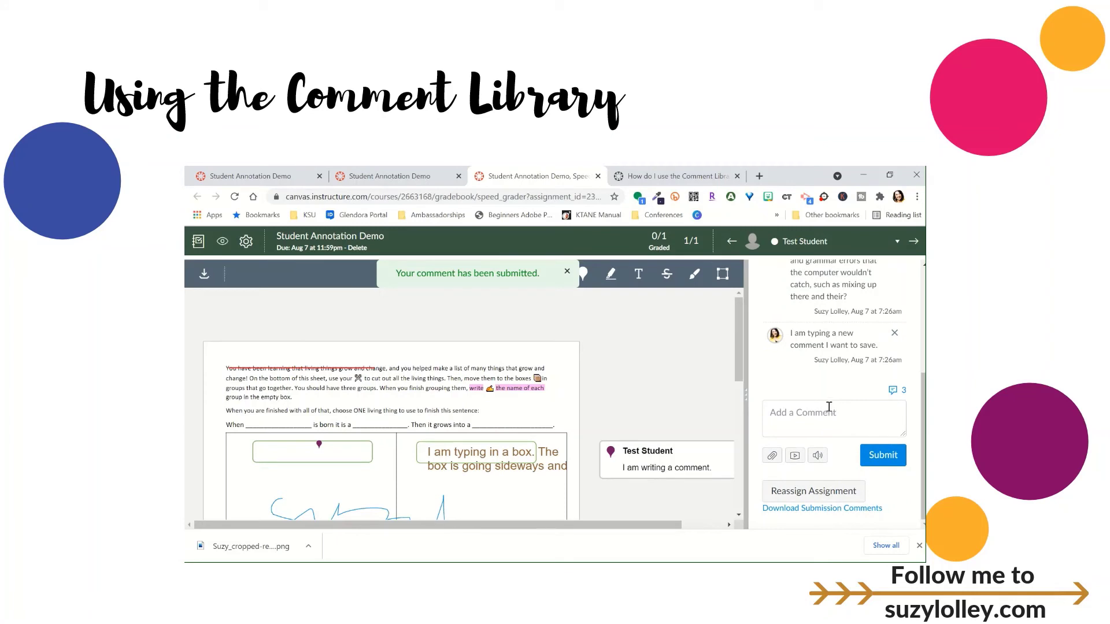
scroll(847, 336, "up", 4)
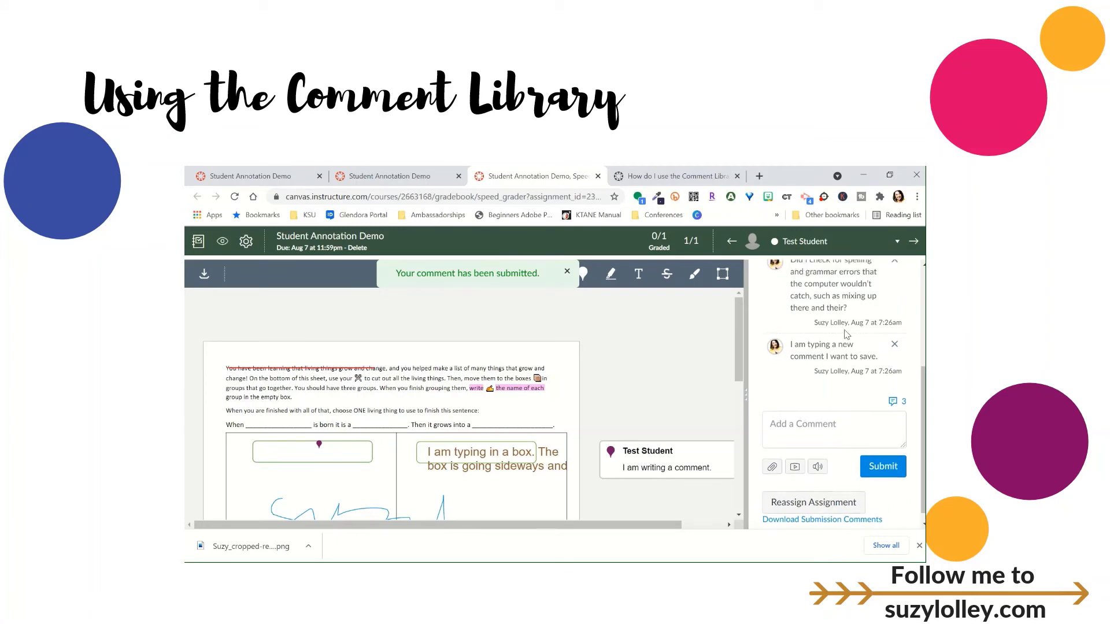
scroll(846, 336, "down", 2)
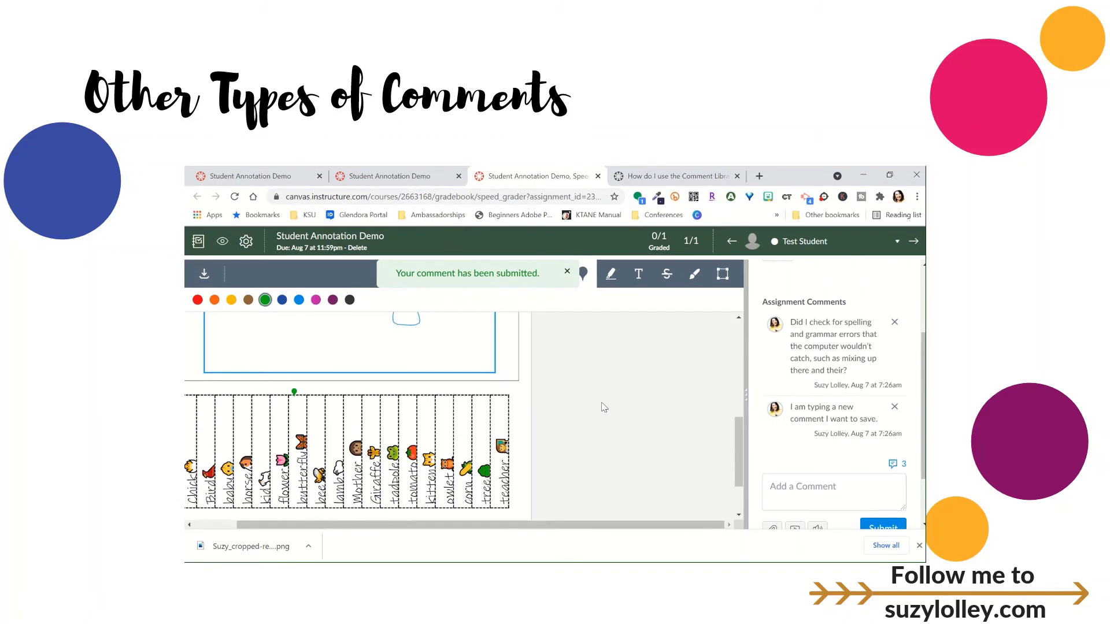
Dismiss the notice and draw an area annotation rectangle over the assignment instructions.
left_click_drag(739, 443, 742, 364)
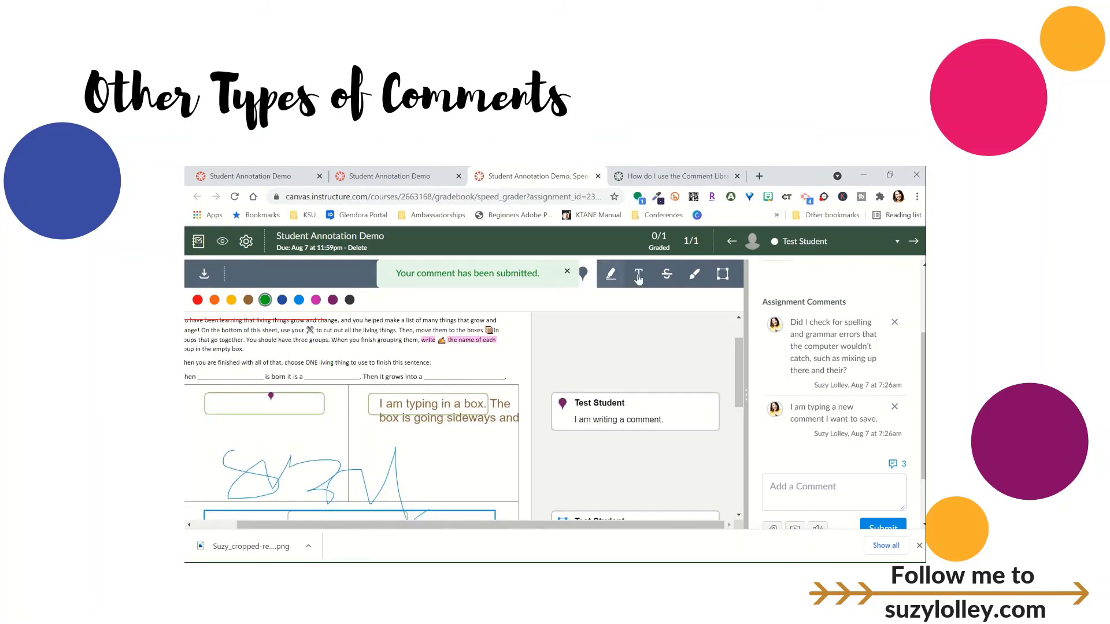
left_click(567, 275)
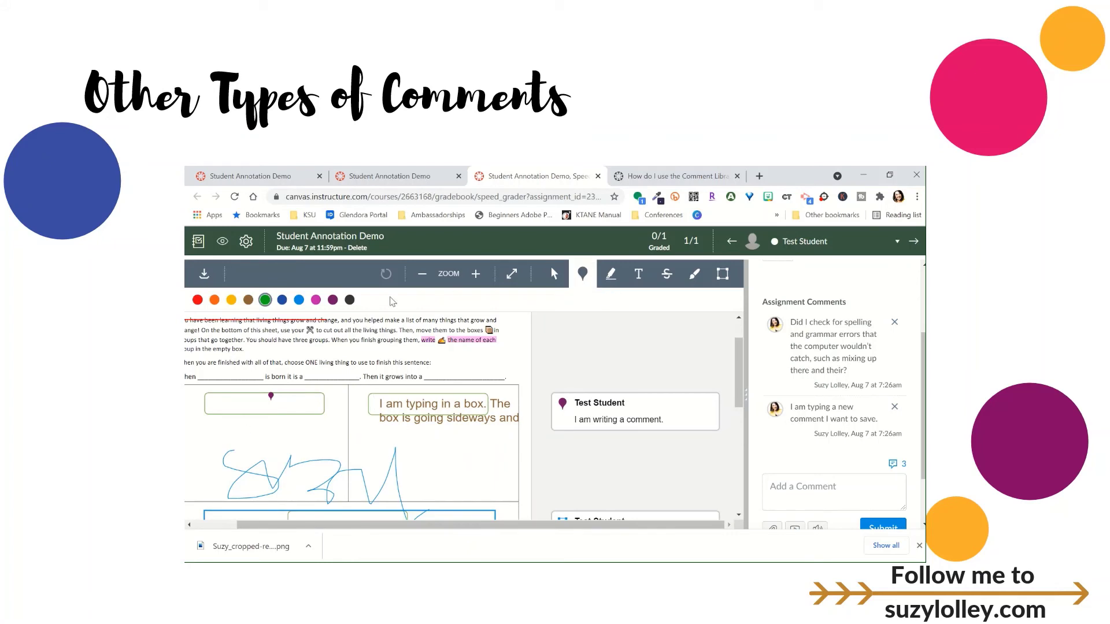
left_click(352, 335)
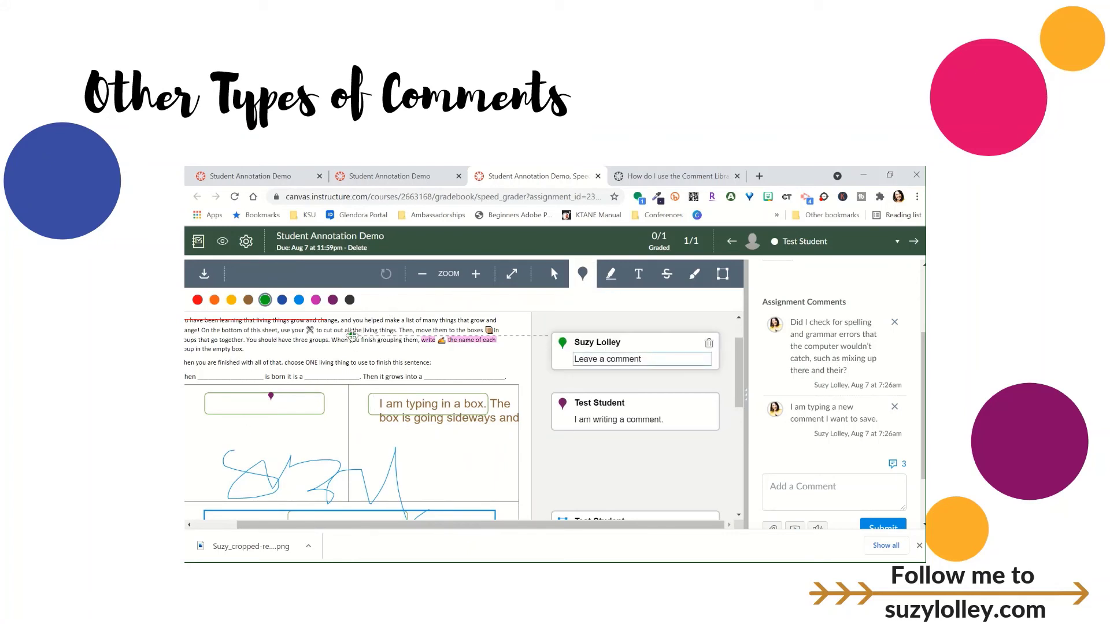
left_click(722, 273)
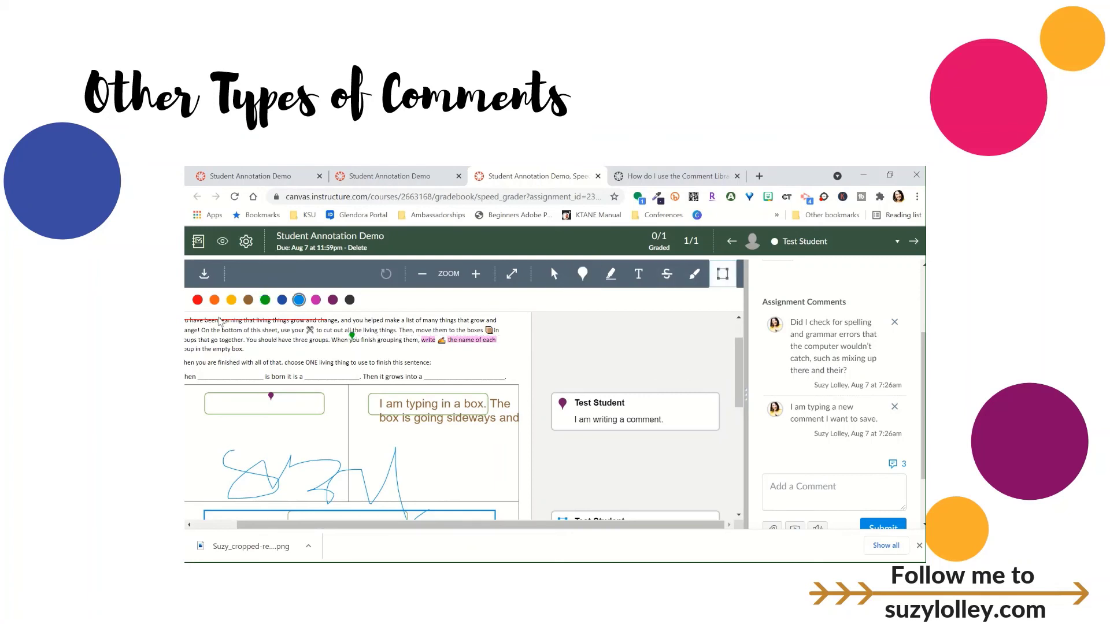
left_click_drag(211, 334, 480, 397)
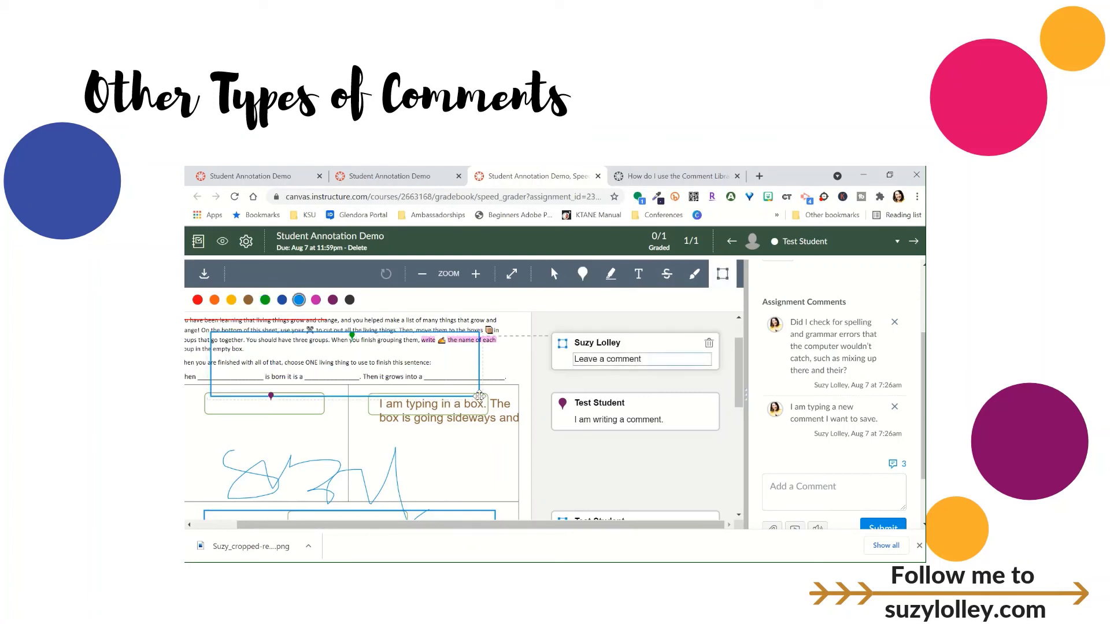